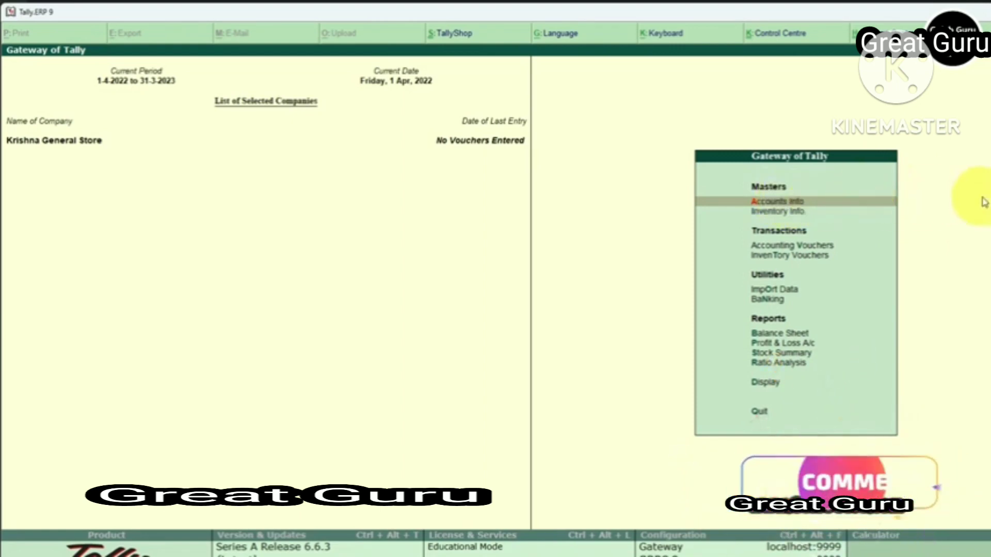
# Start creating a single ledger in Accounts Info and name it IGST, leaving the alias blank
pyautogui.press('Return')
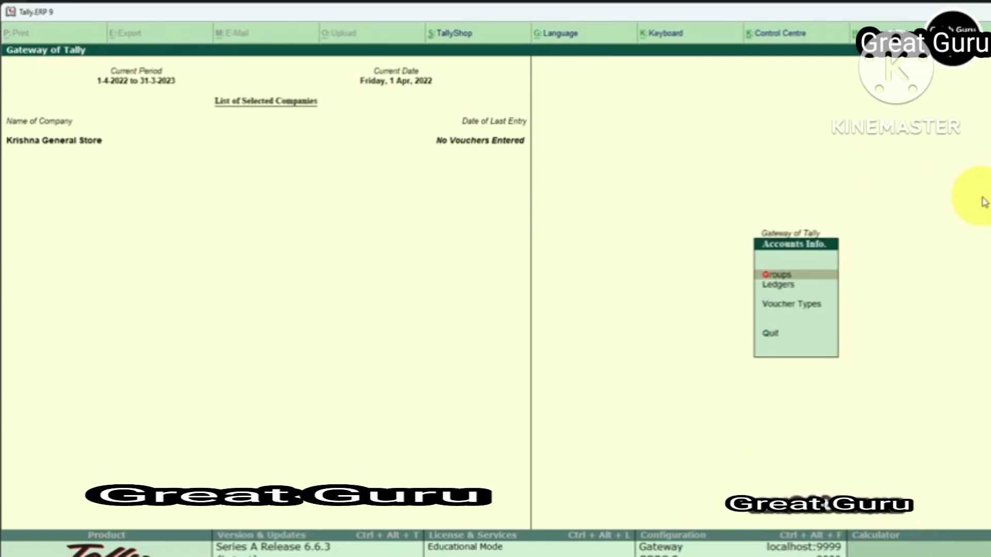
pyautogui.press('Down')
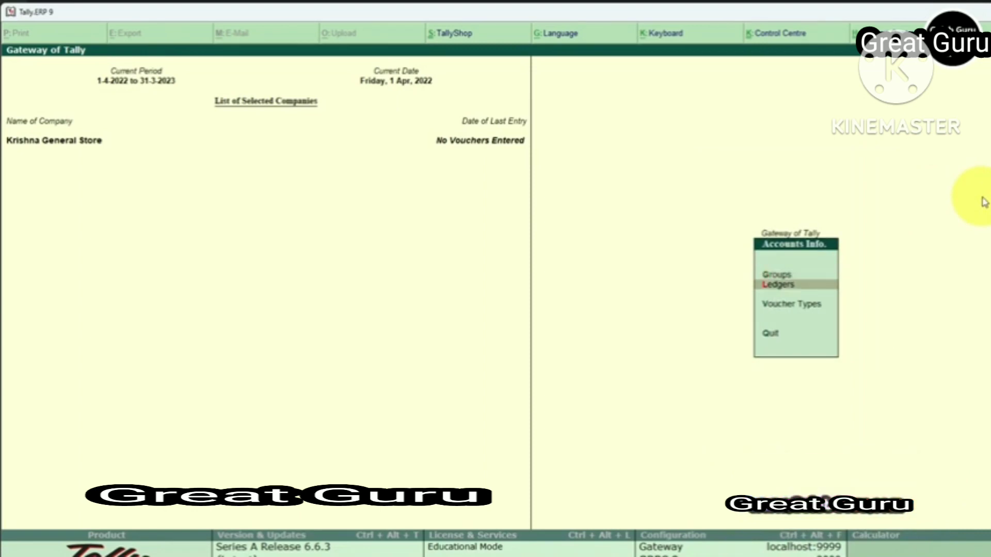
pyautogui.press('Return')
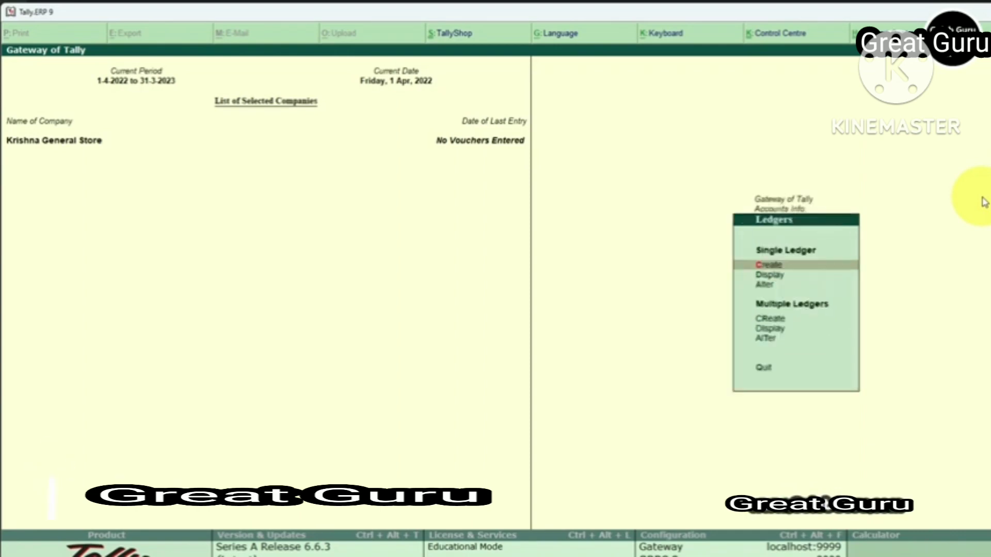
pyautogui.press('Return')
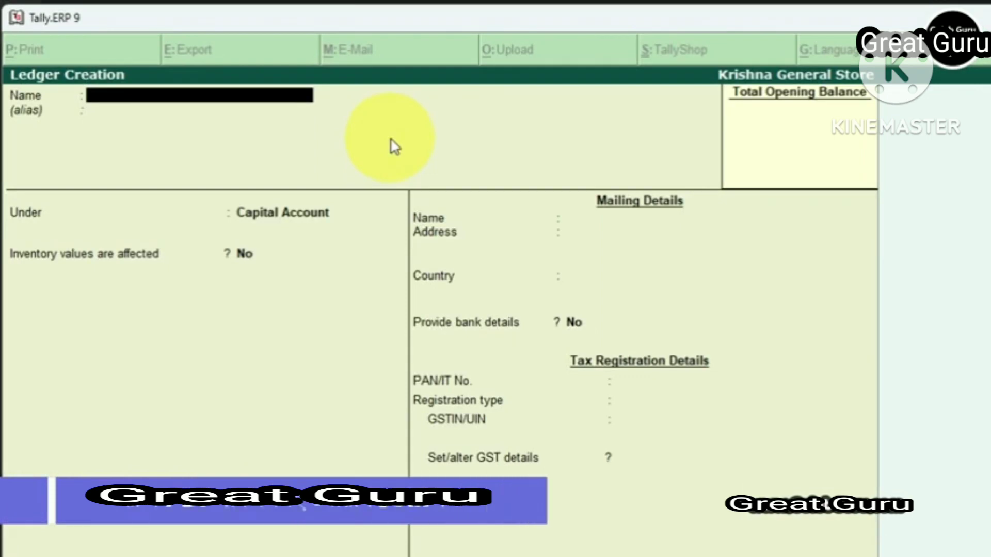
pyautogui.write('IGST')
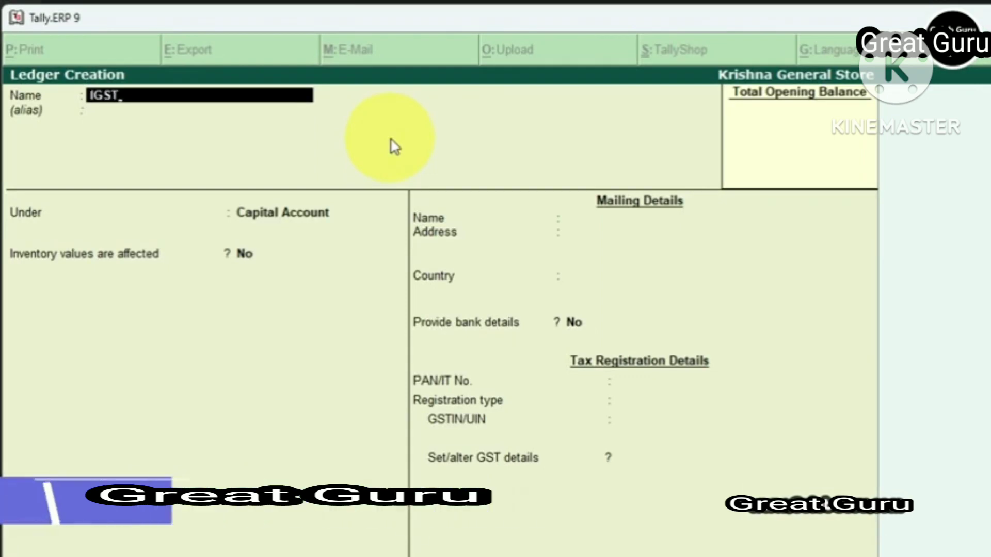
pyautogui.press('Return')
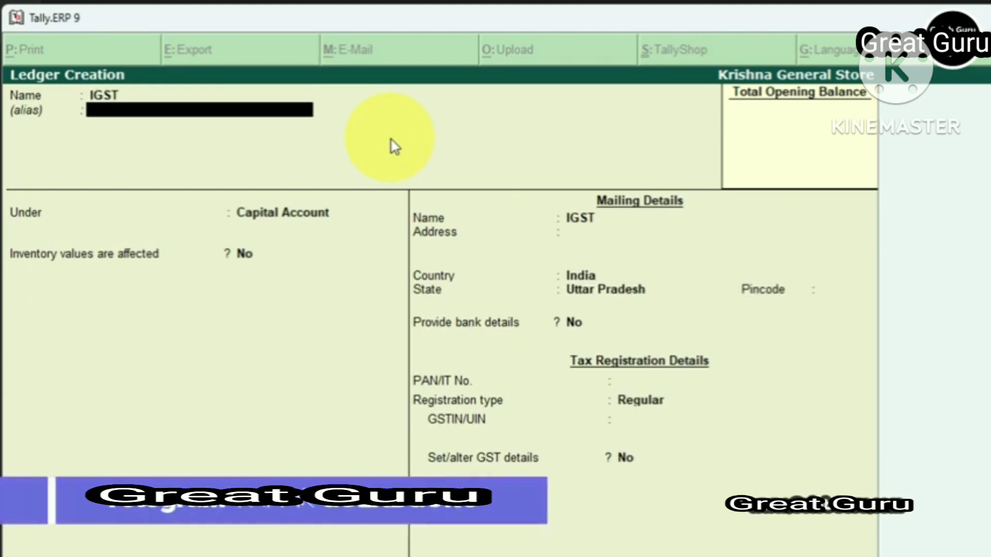
pyautogui.press('Return')
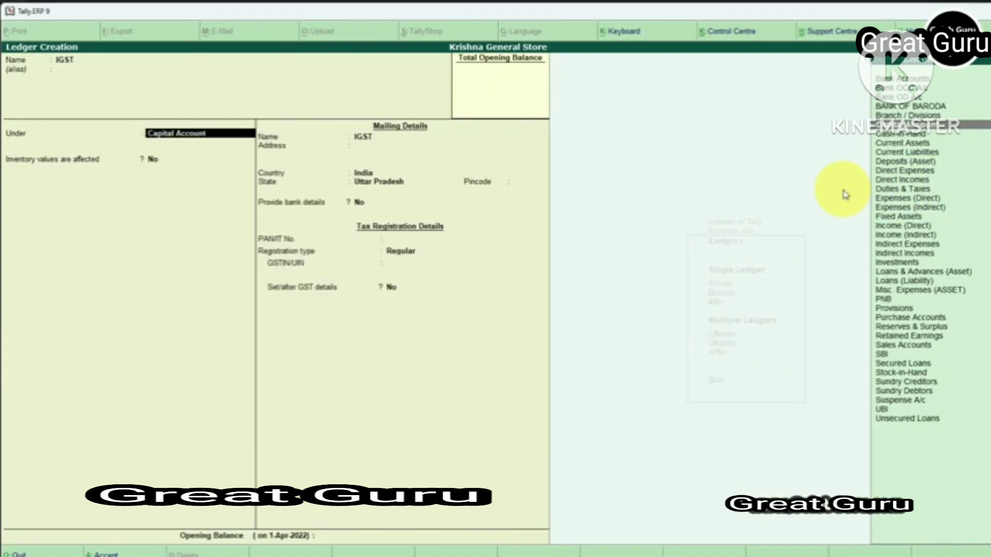
# Place the IGST ledger under the Duties & Taxes group
pyautogui.press('Down')
pyautogui.press('Down')
pyautogui.press('Down')
pyautogui.press('Down')
pyautogui.press('Down')
pyautogui.press('Down')
pyautogui.press('Down')
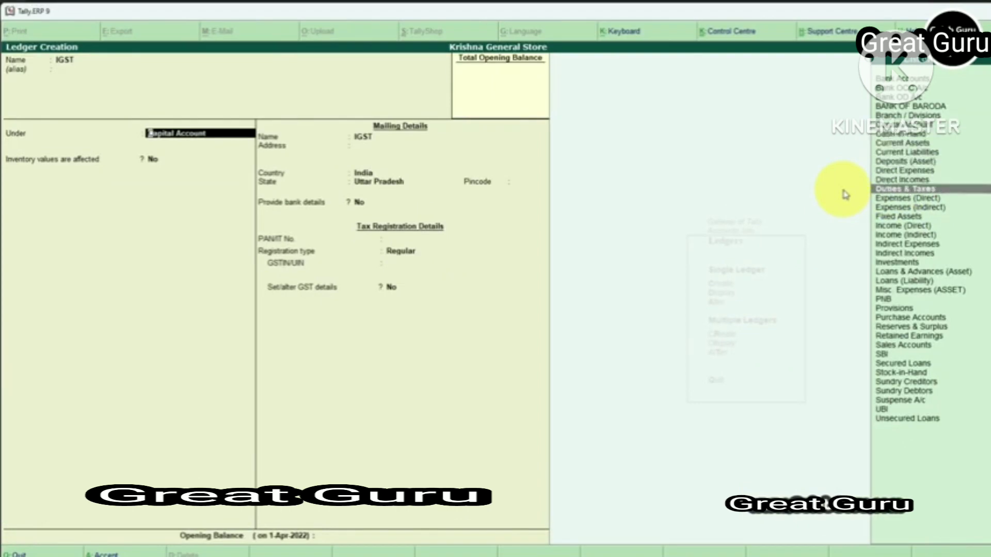
pyautogui.press('Return')
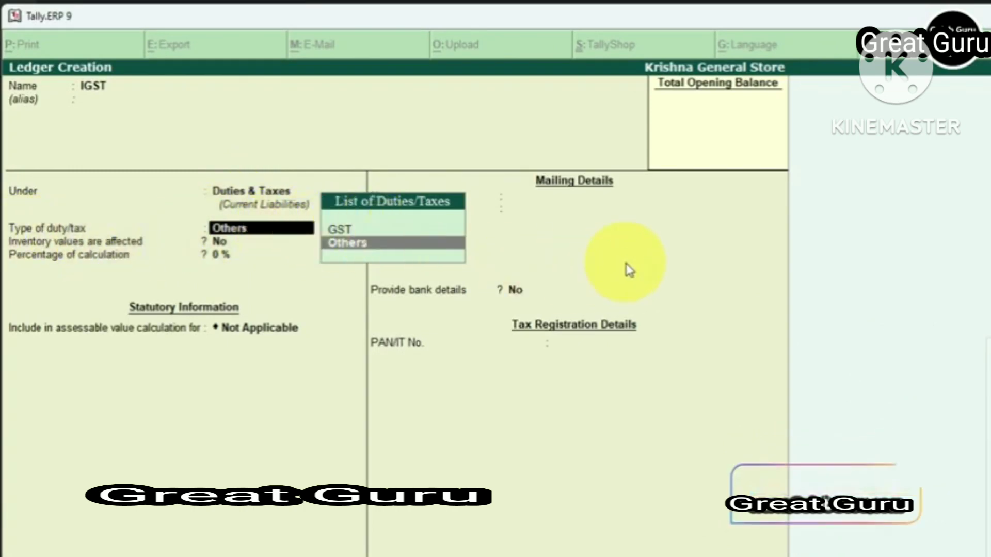
# Set the IGST ledger's type of duty/tax to GST and its tax type to Integrated Tax
pyautogui.press('Up')
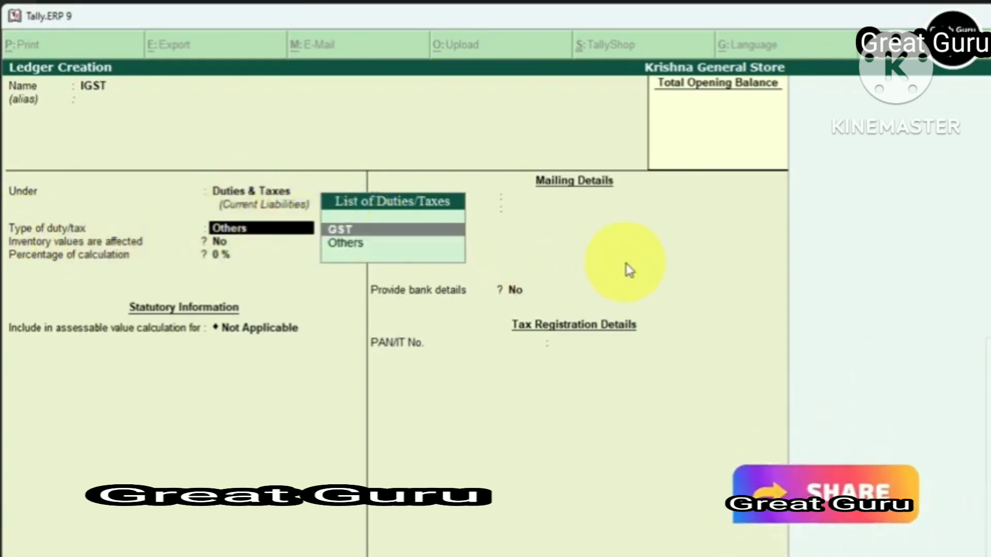
pyautogui.press('Return')
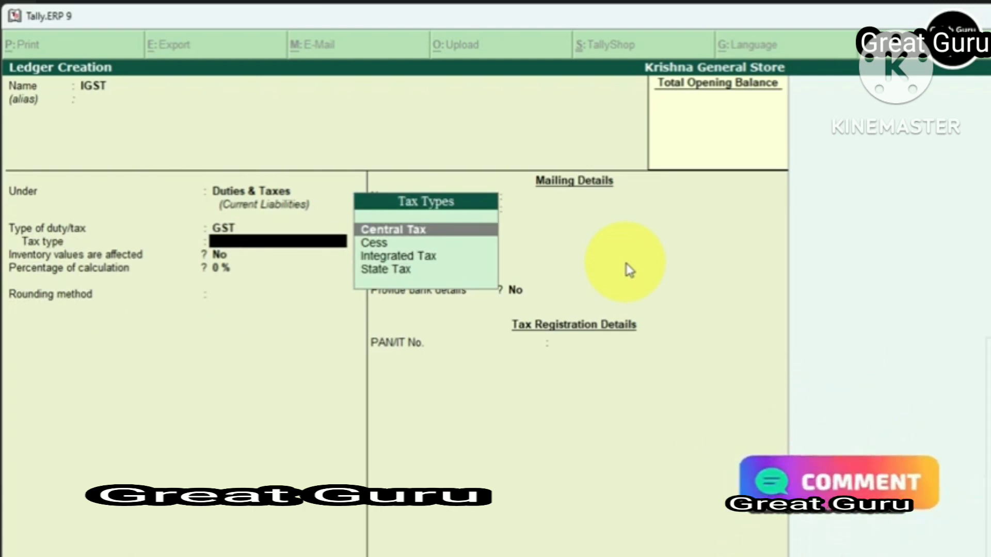
pyautogui.press('Down')
pyautogui.press('Down')
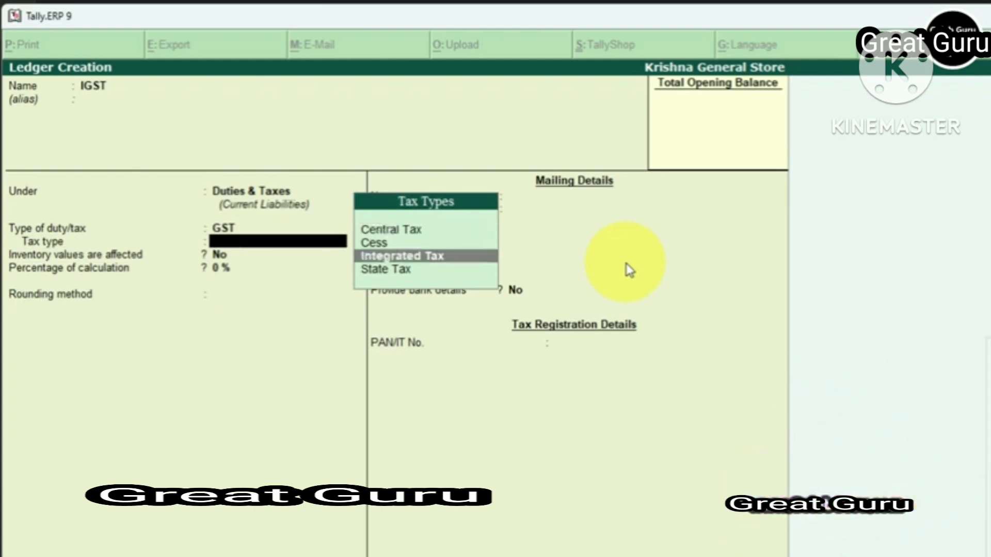
pyautogui.press('Return')
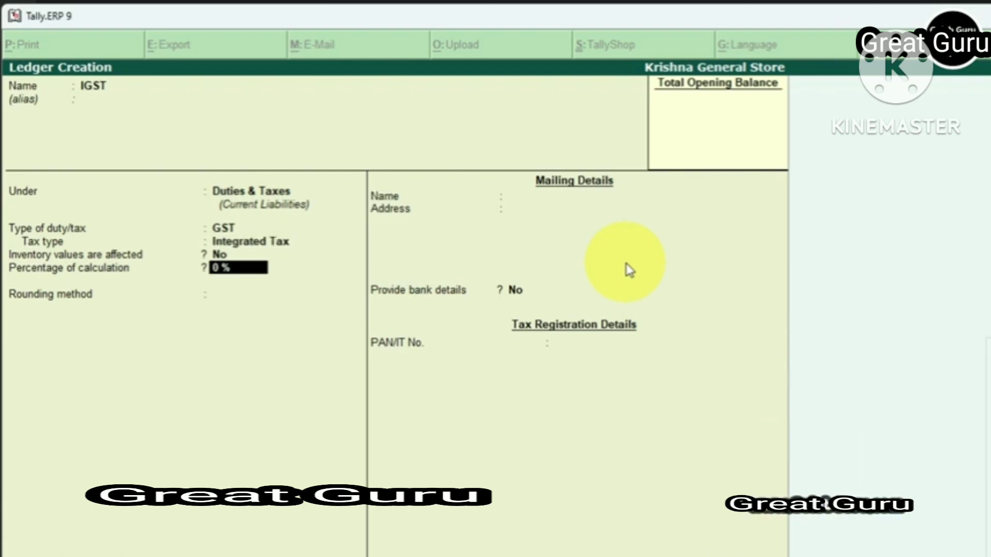
# Keep the percentage of calculation at 0 %, set the rounding method to Not Applicable, and save the IGST ledger
pyautogui.press('Return')
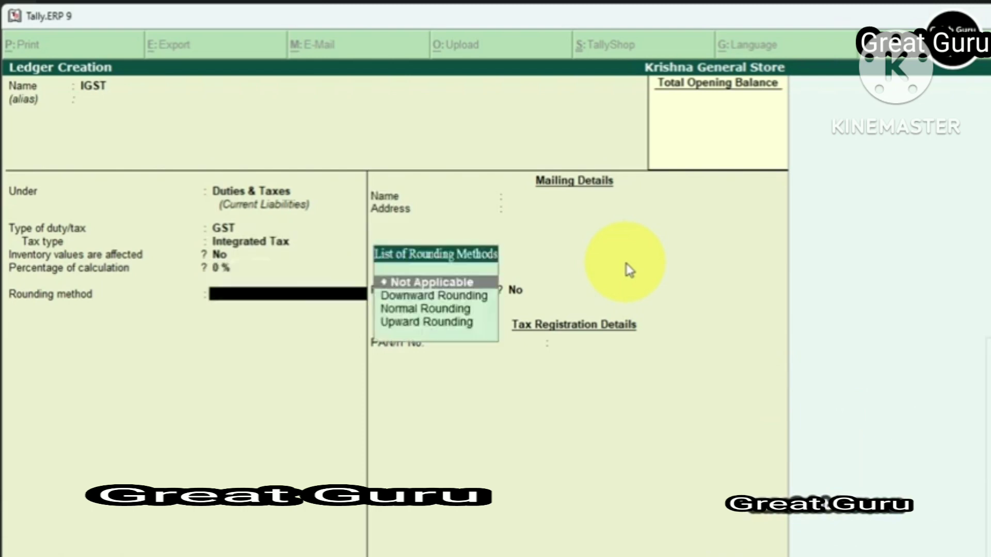
pyautogui.press('Return')
pyautogui.press('Return')
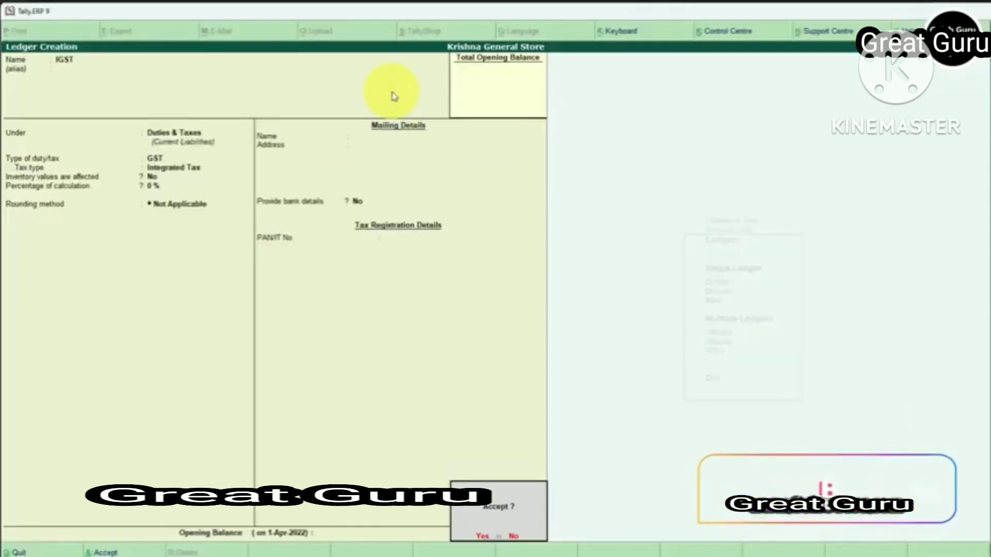
pyautogui.press('Return')
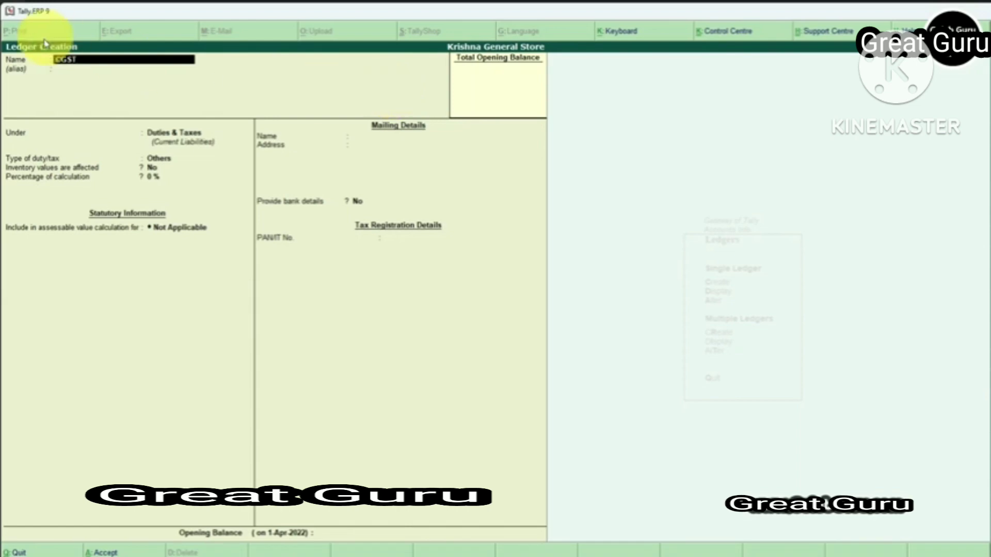
# Name the new ledger CGST under Duties & Taxes, with GST as type of duty/tax and Central Tax as tax type
pyautogui.press('Return')
pyautogui.press('Return')
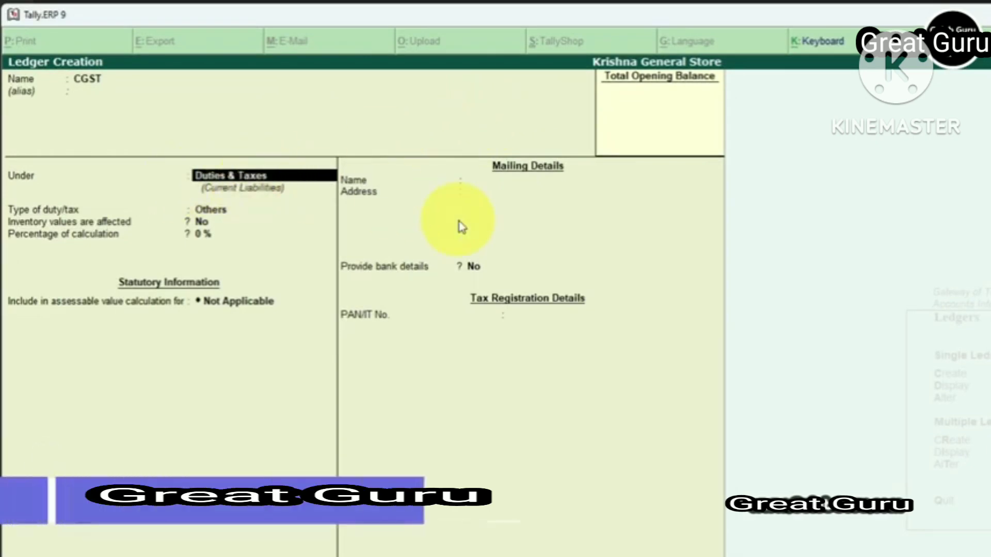
pyautogui.press('Return')
pyautogui.press('Up')
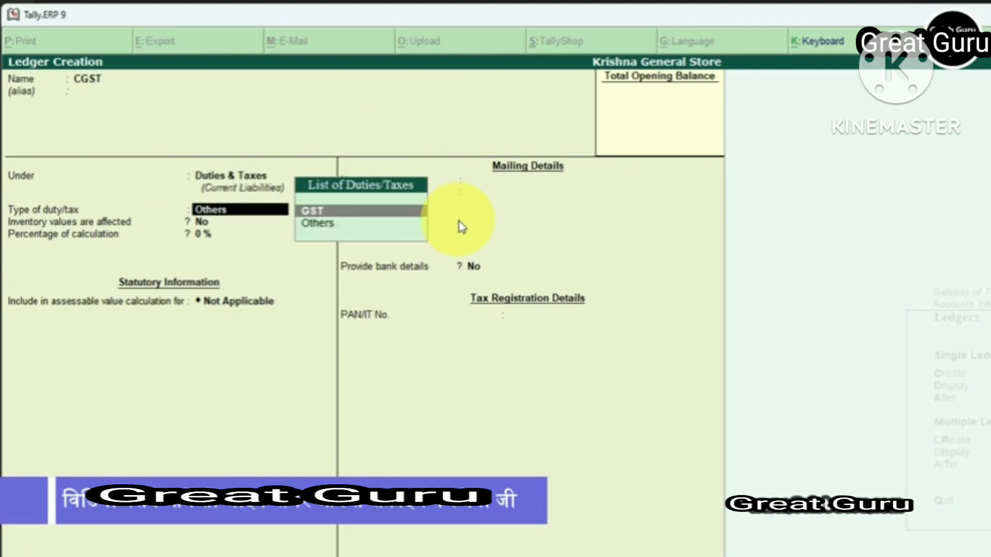
pyautogui.press('Return')
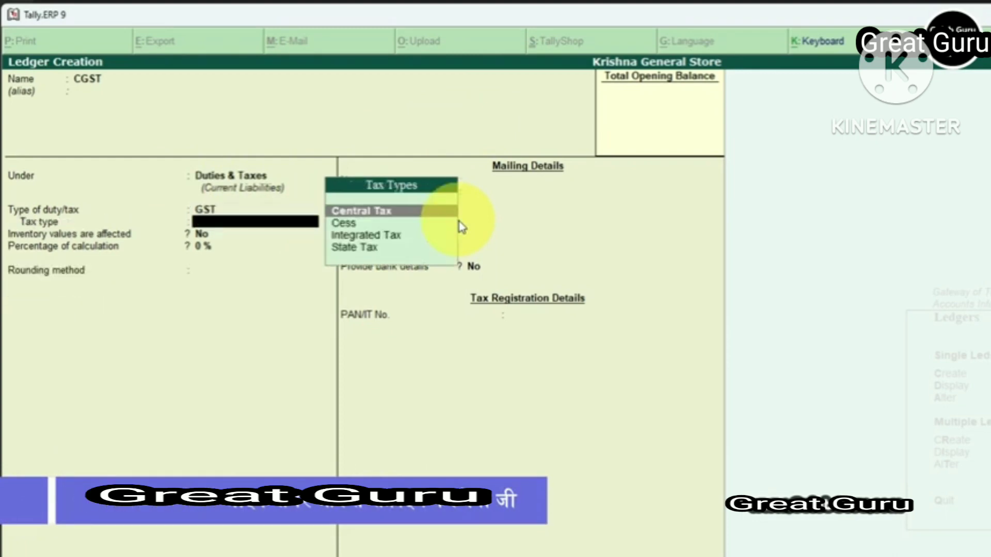
pyautogui.press('Return')
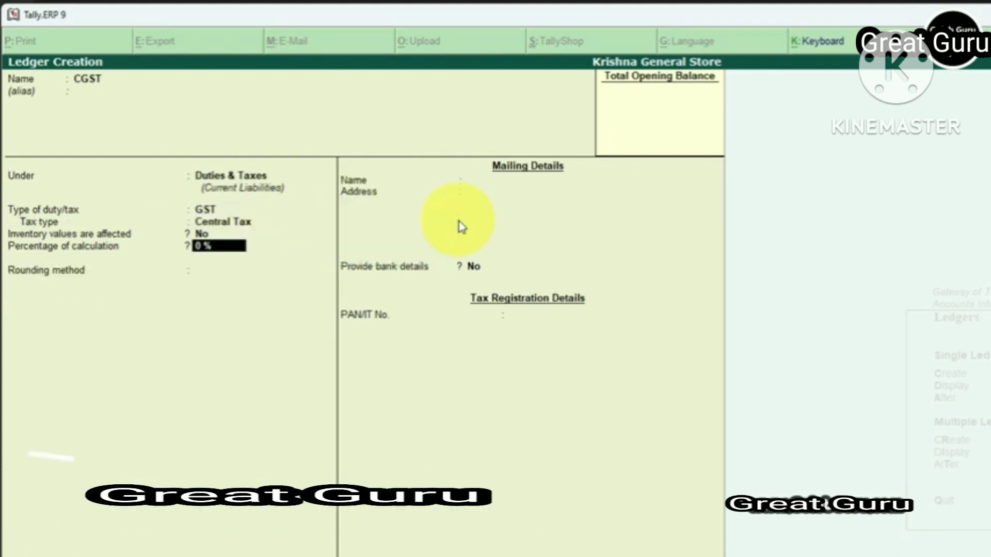
# Keep the percentage of calculation at 0 %, set the rounding method to Not Applicable, and save the CGST ledger
pyautogui.press('Return')
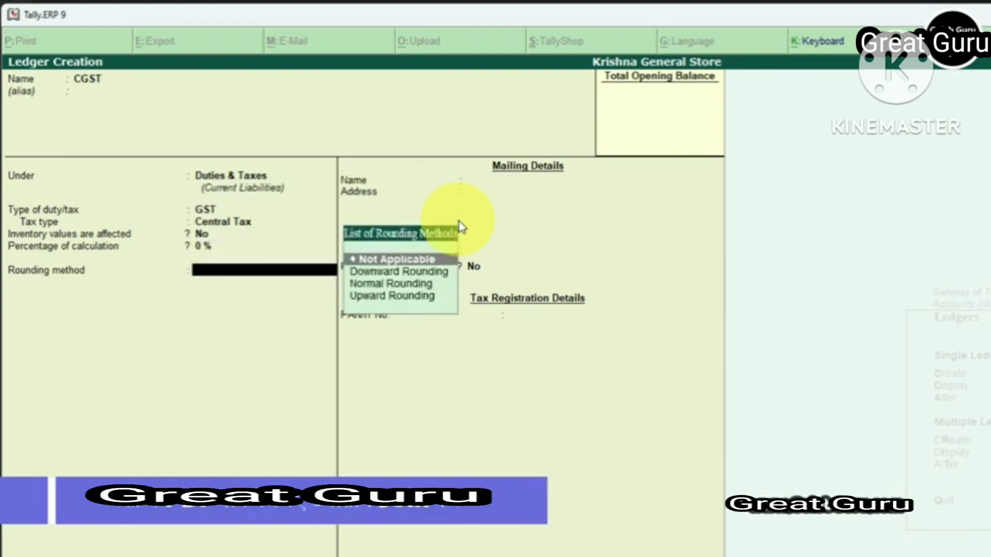
pyautogui.press('Return')
pyautogui.press('Return')
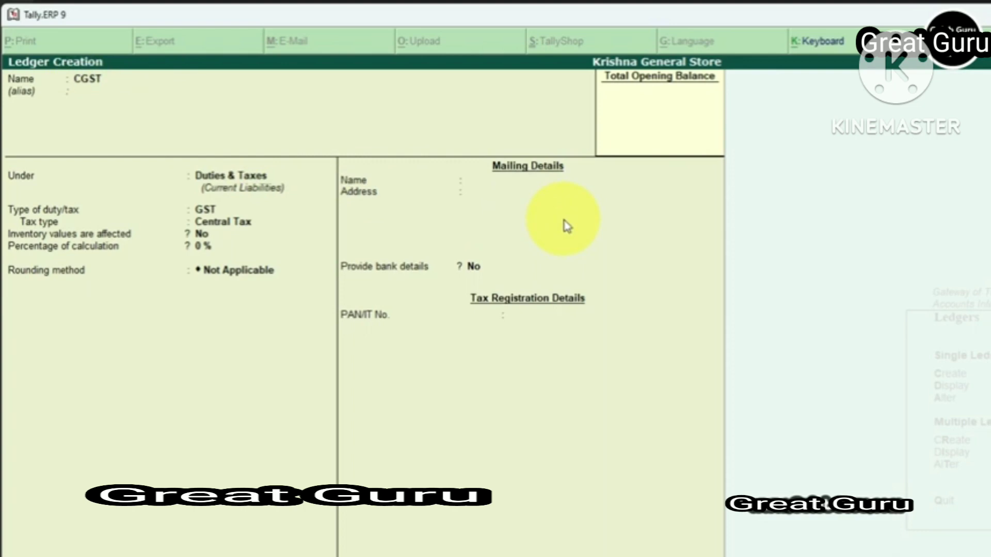
pyautogui.press('Return')
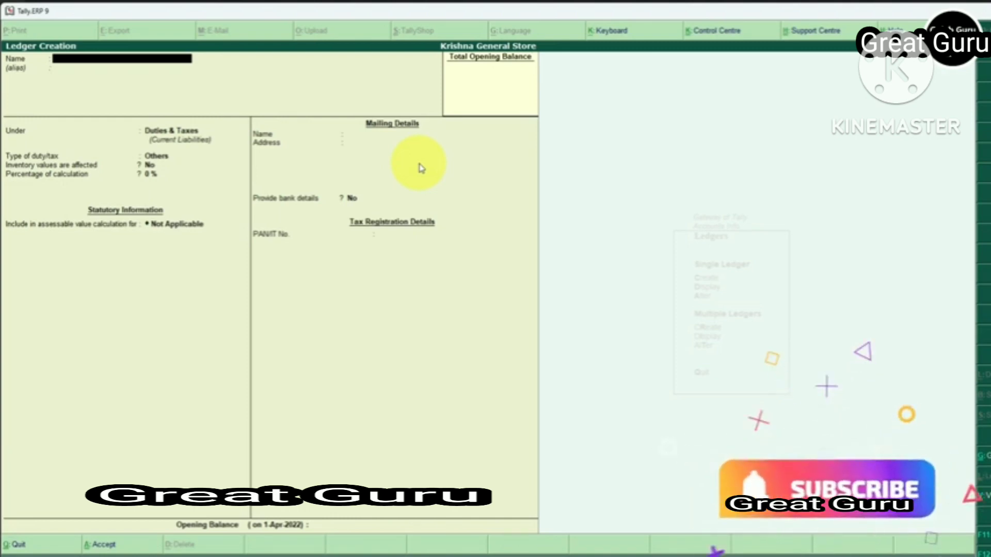
# Name the next new ledger SGST, without an alias, and keep it under Duties & Taxes
pyautogui.write('SG')
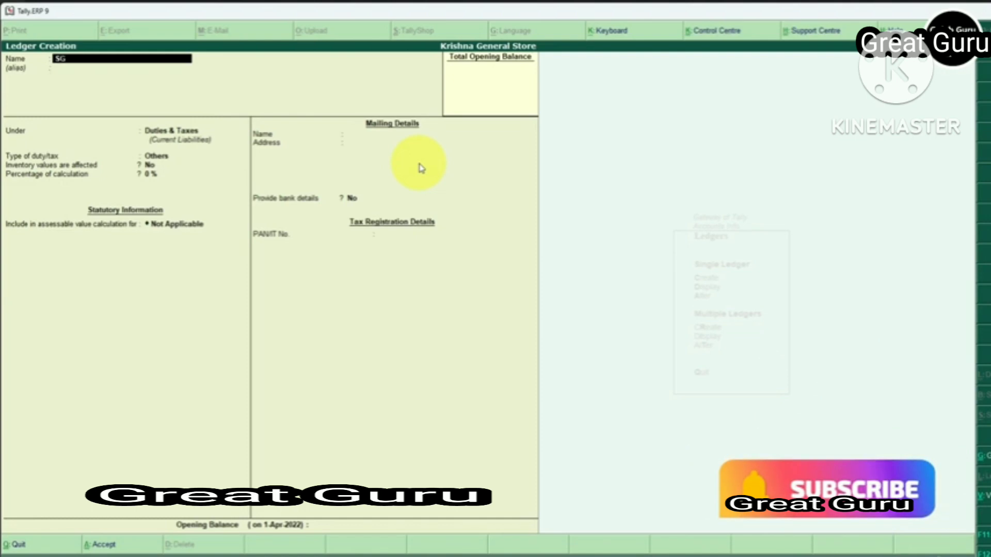
pyautogui.write('ST')
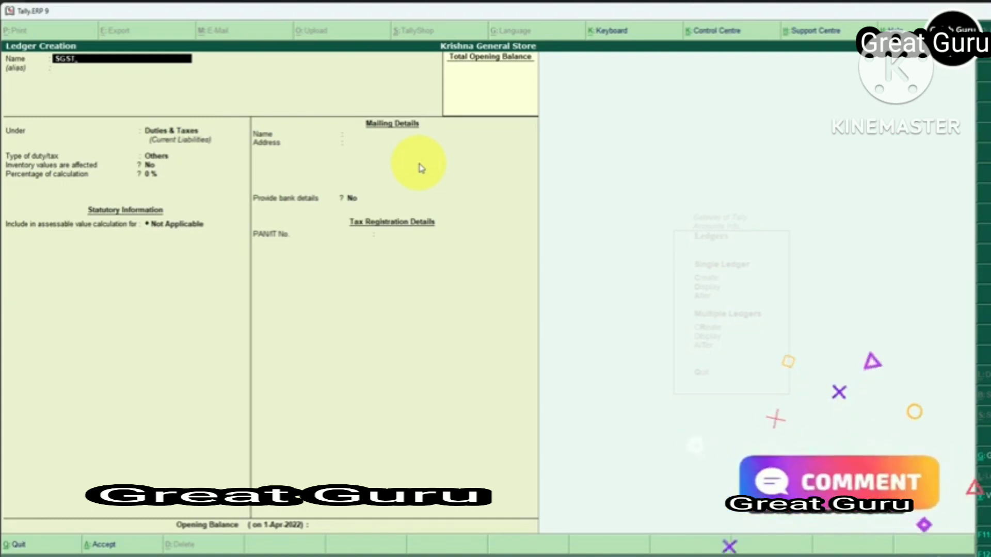
pyautogui.press('Return')
pyautogui.press('Return')
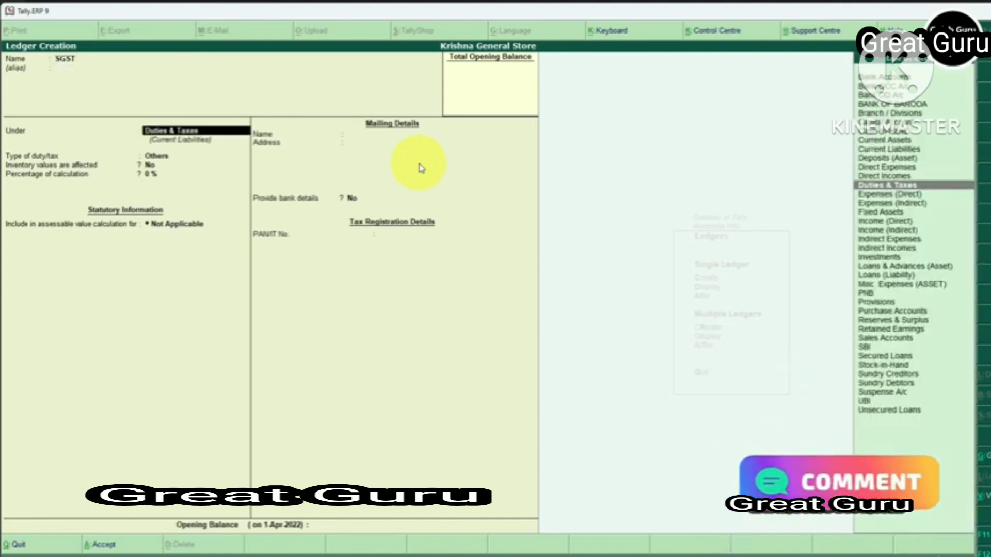
pyautogui.press('Return')
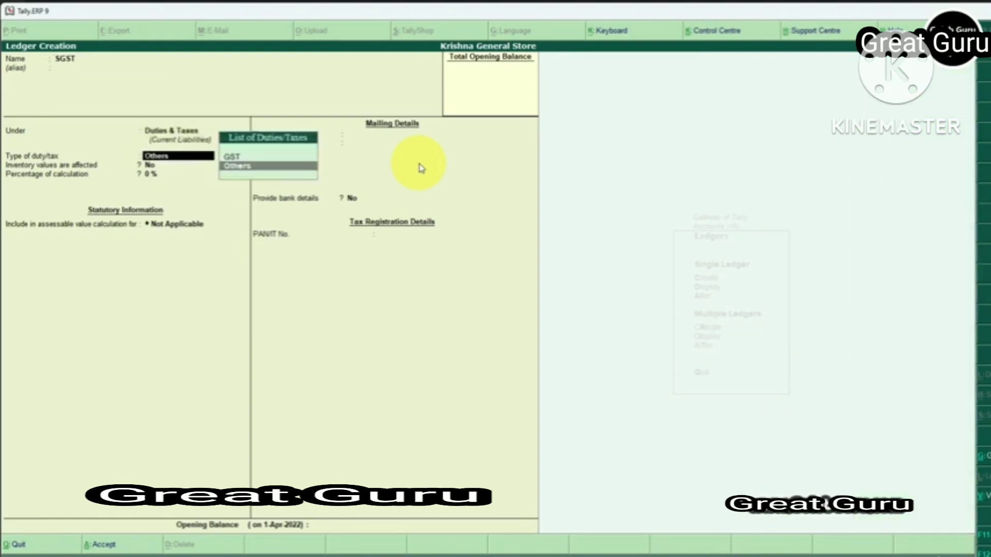
# Set the SGST ledger's type of duty/tax to GST and its tax type to State Tax
pyautogui.press('Up')
pyautogui.press('Return')
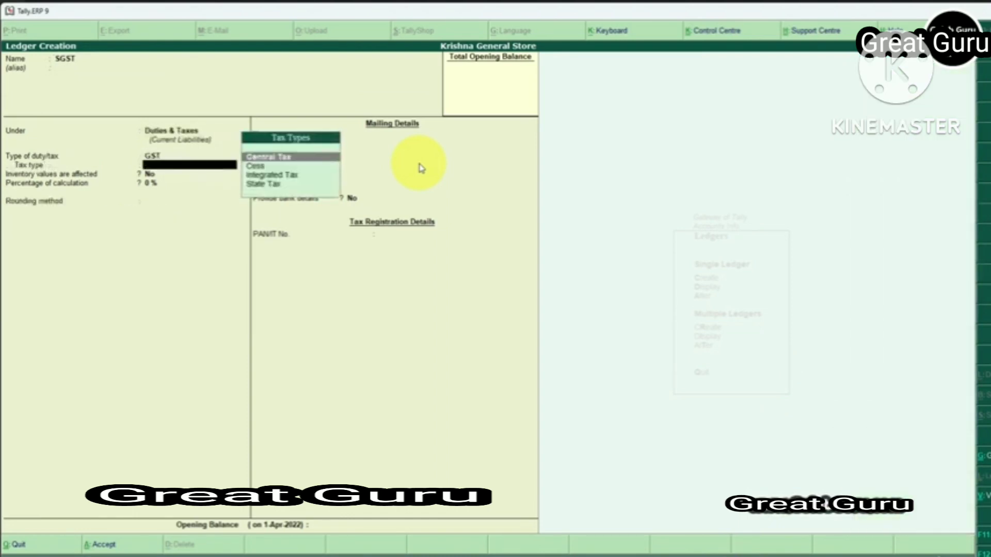
pyautogui.press('Down')
pyautogui.press('Down')
pyautogui.press('Down')
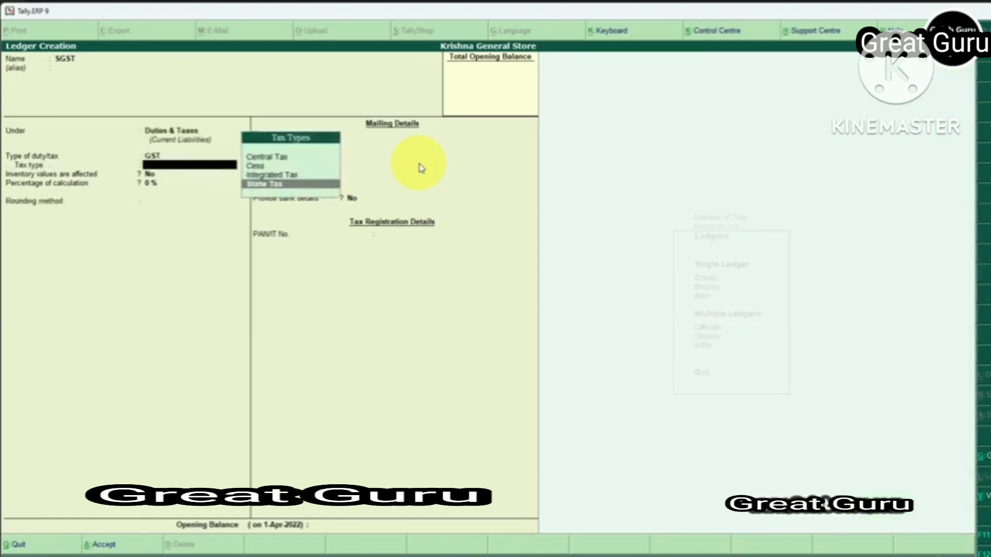
pyautogui.press('Return')
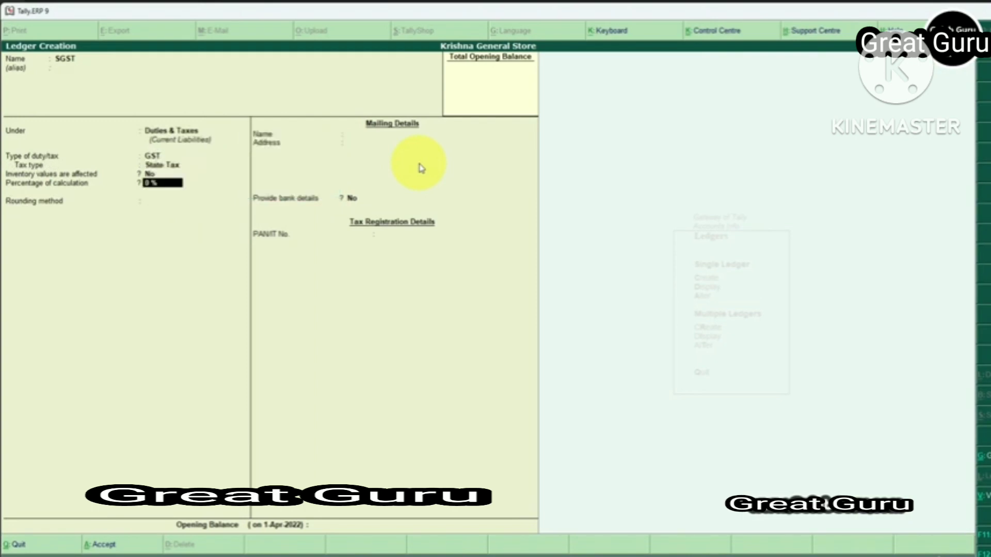
# Keep the calculation at 0 % and rounding at Not Applicable, save the SGST ledger, and leave ledger creation
pyautogui.press('Return')
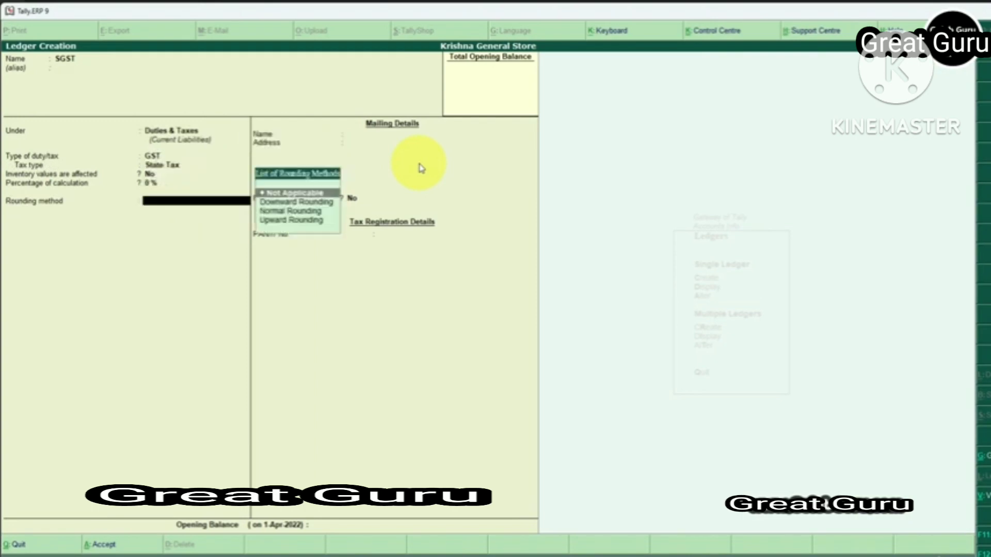
pyautogui.press('Return')
pyautogui.press('Return')
pyautogui.press('Return')
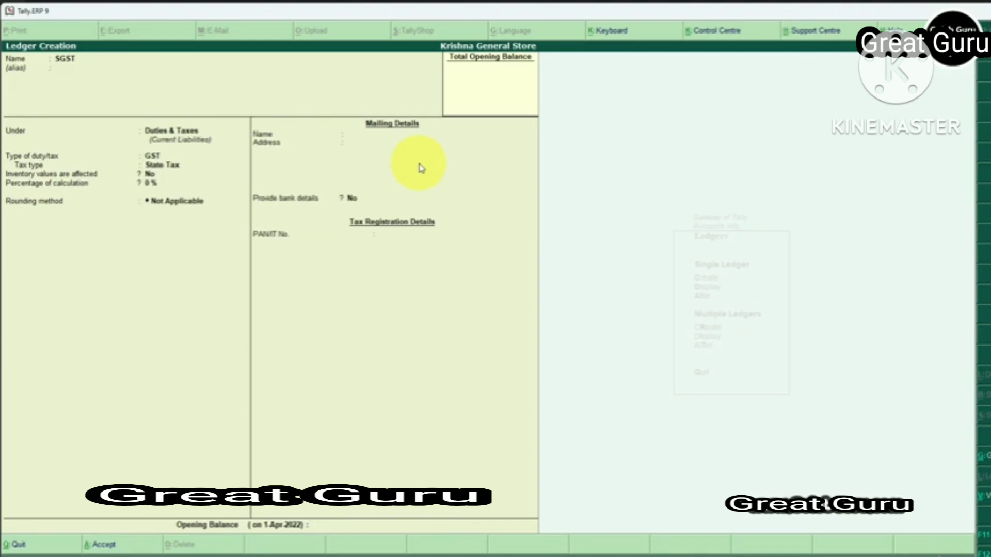
pyautogui.press('Return')
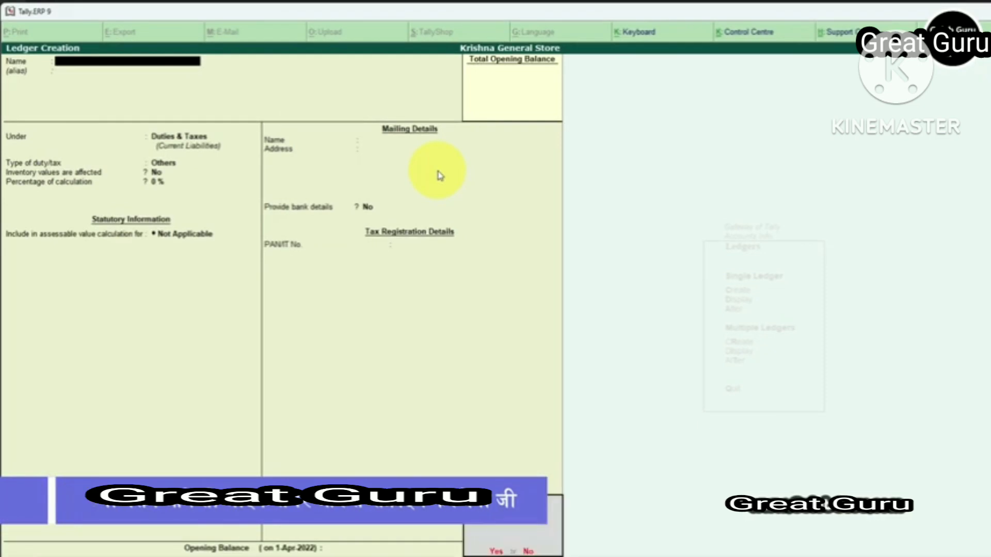
pyautogui.press('Escape')
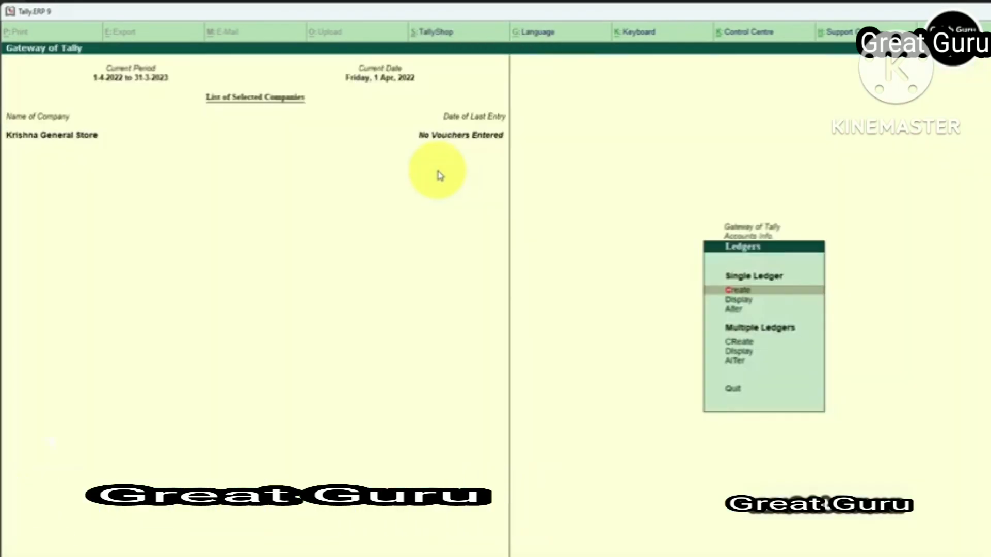
# Review the list of single ledgers available for display, and return to the ledger options
pyautogui.press('Down')
pyautogui.press('Return')
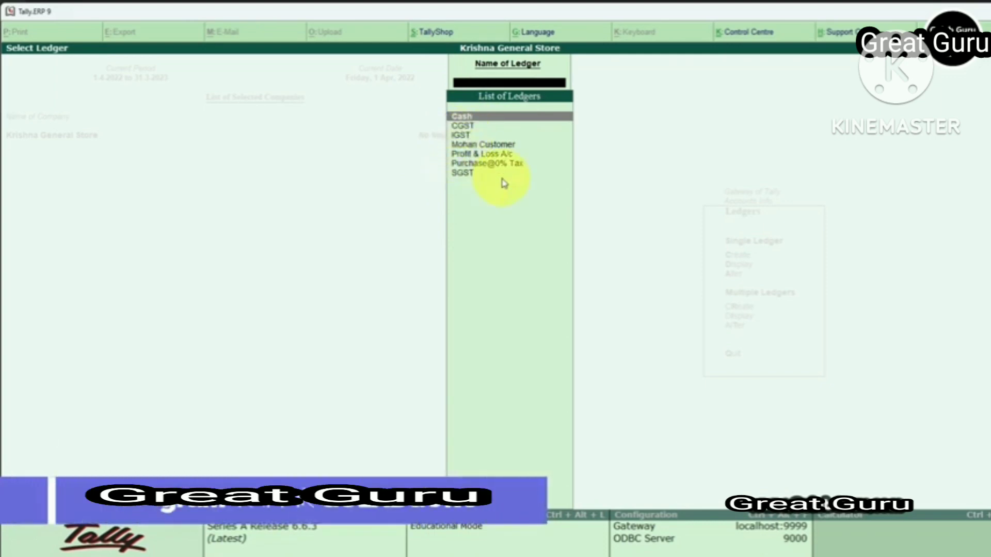
pyautogui.press('Escape')
# Open the CGST ledger for alteration to review its details, and leave it without making changes
pyautogui.press('Down')
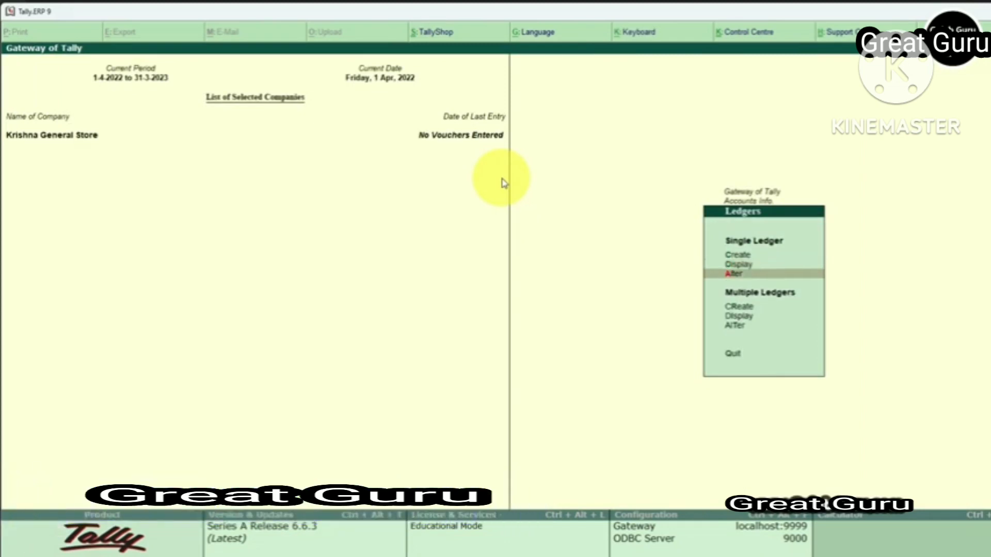
pyautogui.press('Return')
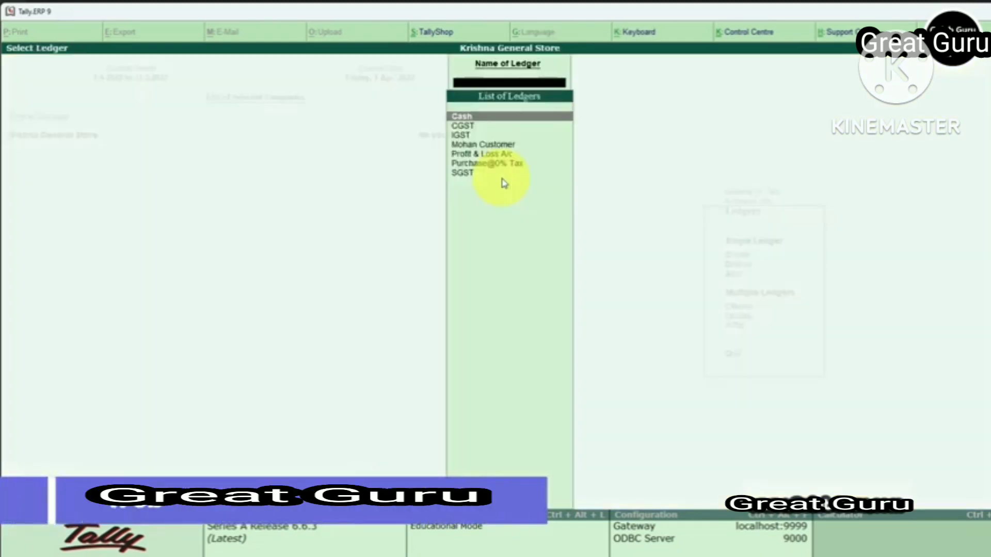
pyautogui.press('Down')
pyautogui.press('Return')
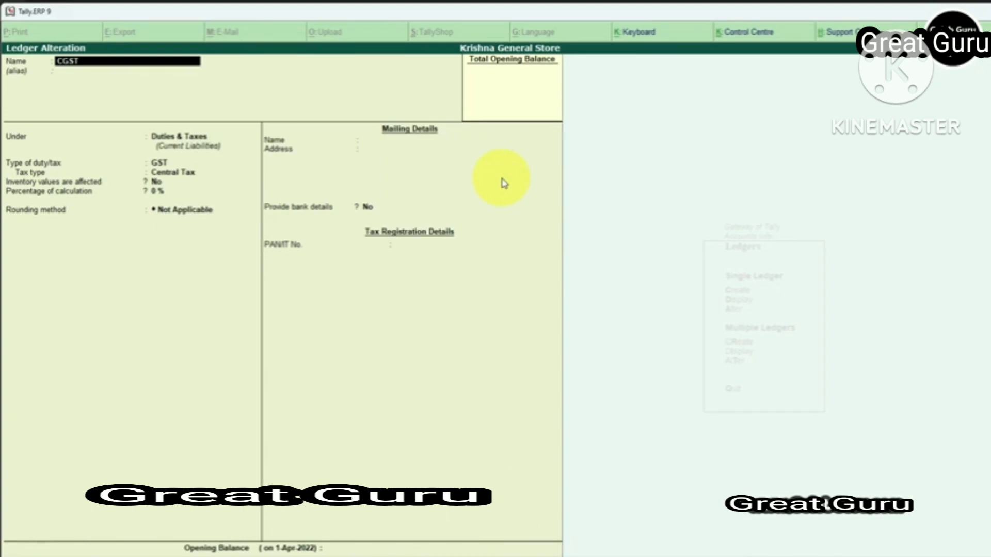
pyautogui.press('Escape')
pyautogui.press('Return')
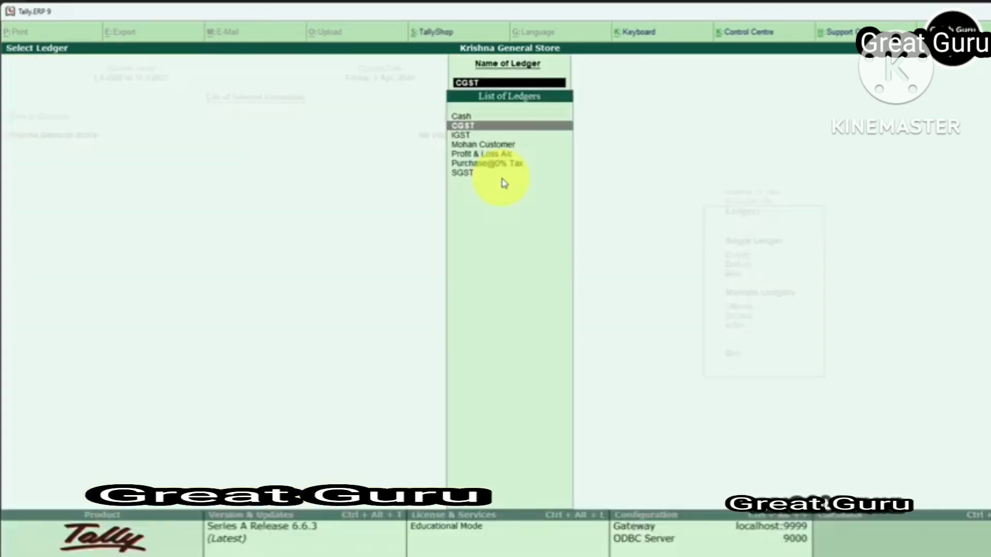
pyautogui.press('Escape')
pyautogui.press('Escape')
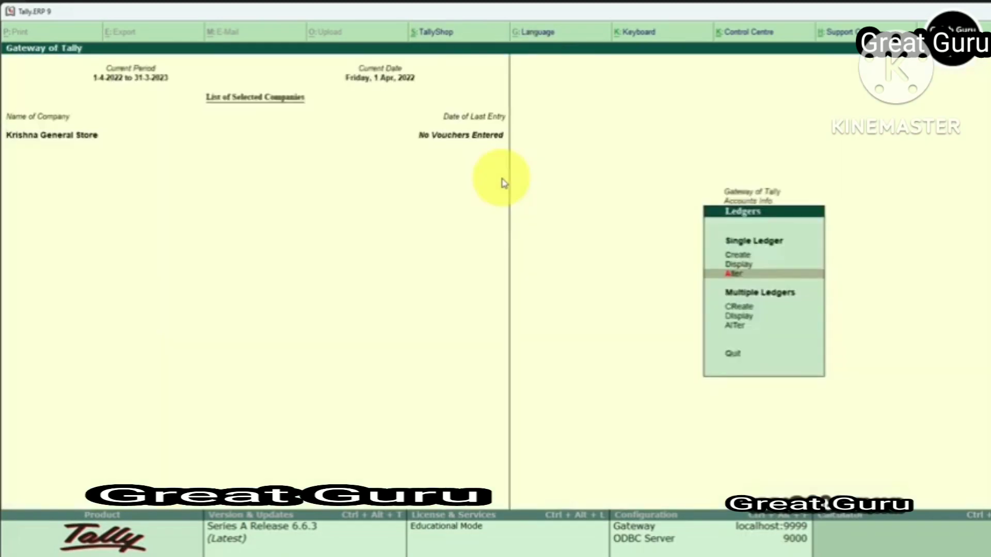